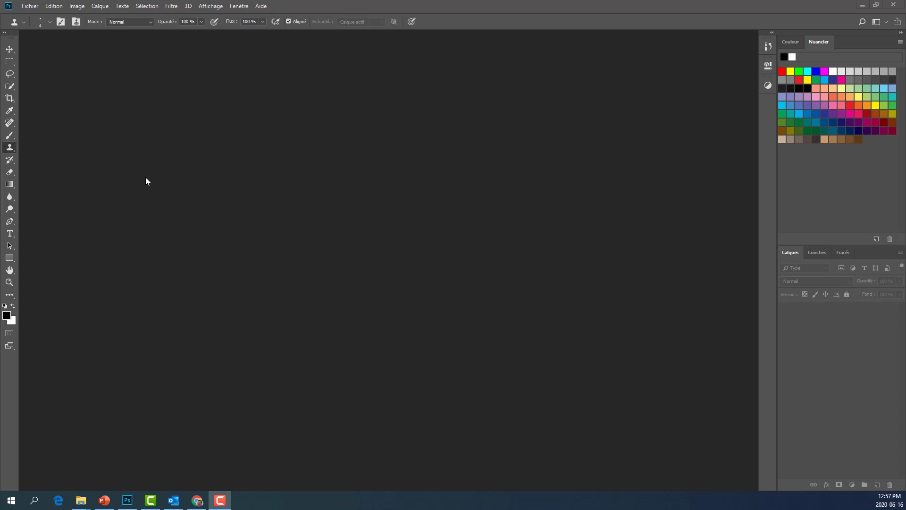
# Open the Effacer_Objet-1 image from the Partie 6 folder
pyautogui.click(30, 6)
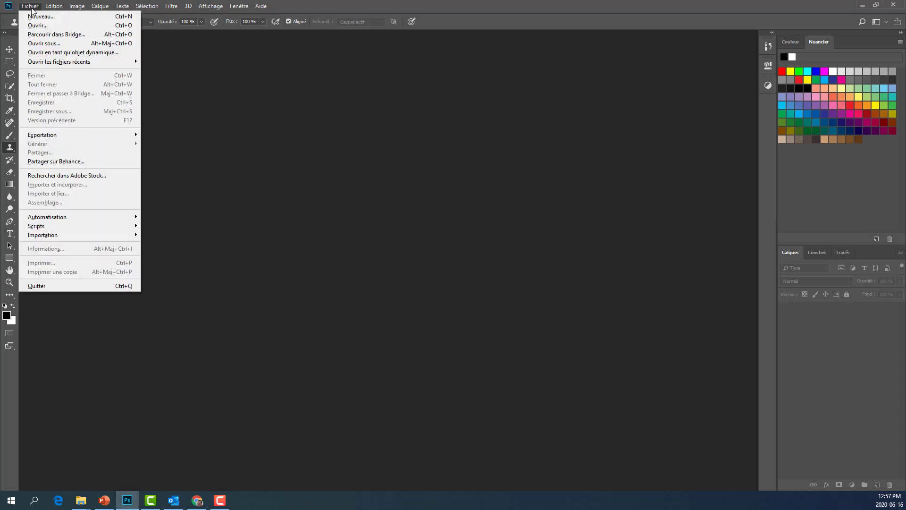
pyautogui.click(40, 25)
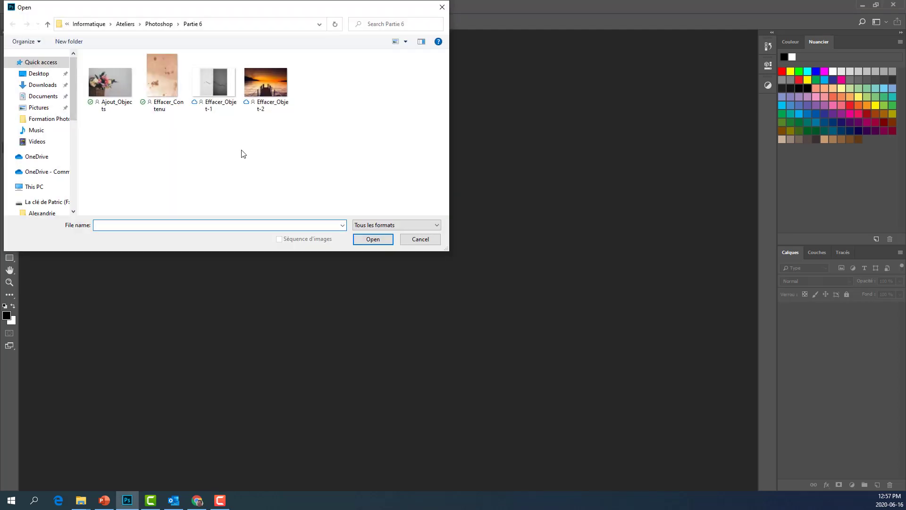
pyautogui.click(220, 92)
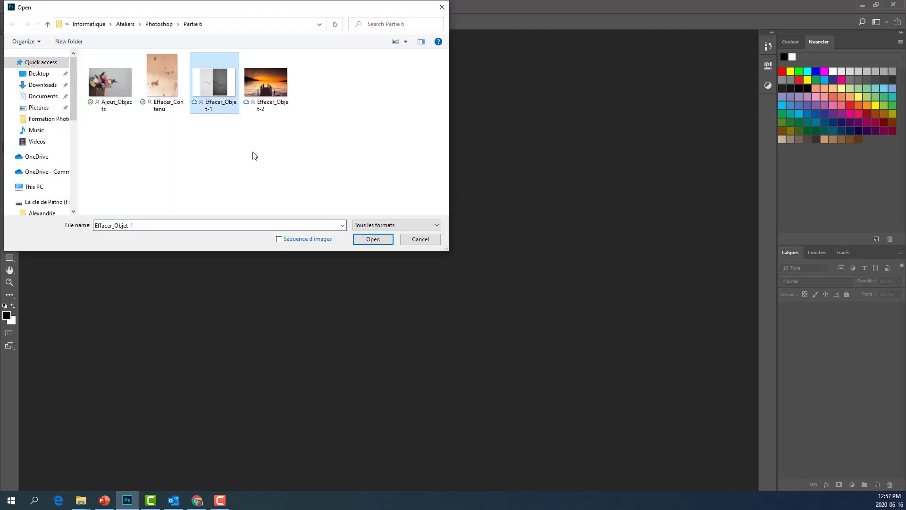
pyautogui.click(373, 239)
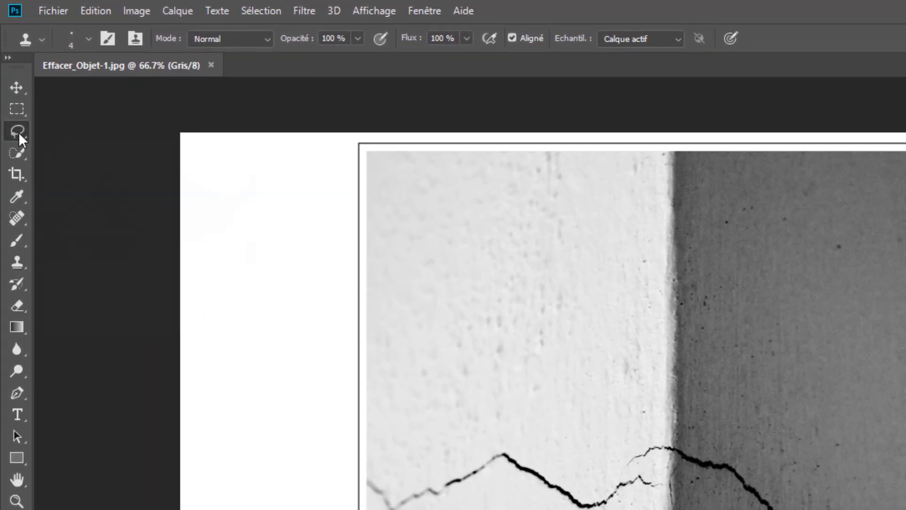
# Draw a closed Lasso selection around the whole crack running across the light and dark walls
pyautogui.click(10, 75)
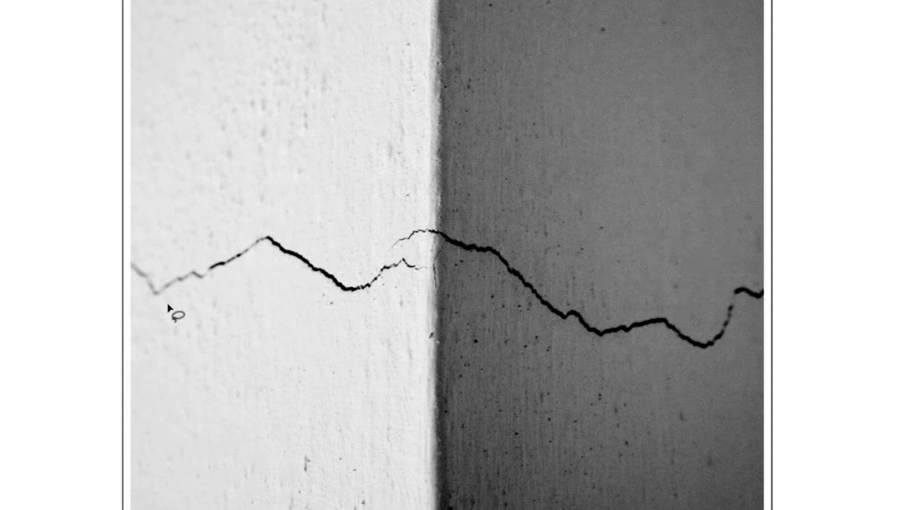
pyautogui.moveTo(168, 305)
pyautogui.mouseDown()
pyautogui.moveTo(137, 298)
pyautogui.moveTo(124, 258)
pyautogui.moveTo(184, 261)
pyautogui.moveTo(236, 226)
pyautogui.moveTo(266, 221)
pyautogui.moveTo(330, 248)
pyautogui.moveTo(387, 234)
pyautogui.moveTo(414, 213)
pyautogui.moveTo(484, 224)
pyautogui.mouseUp()
pyautogui.moveTo(541, 253); pyautogui.dragTo(576, 283)
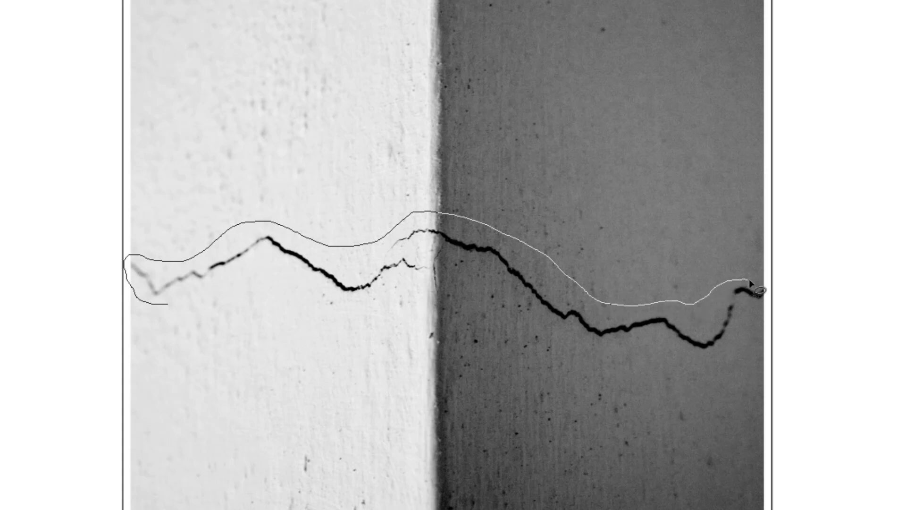
pyautogui.moveTo(750, 281)
pyautogui.mouseDown()
pyautogui.moveTo(764, 281)
pyautogui.moveTo(760, 310)
pyautogui.mouseUp()
pyautogui.moveTo(610, 351)
pyautogui.mouseDown()
pyautogui.moveTo(544, 329)
pyautogui.moveTo(492, 288)
pyautogui.moveTo(449, 269)
pyautogui.moveTo(369, 300)
pyautogui.moveTo(283, 288)
pyautogui.moveTo(204, 296)
pyautogui.moveTo(178, 315)
pyautogui.moveTo(168, 309)
pyautogui.mouseUp()
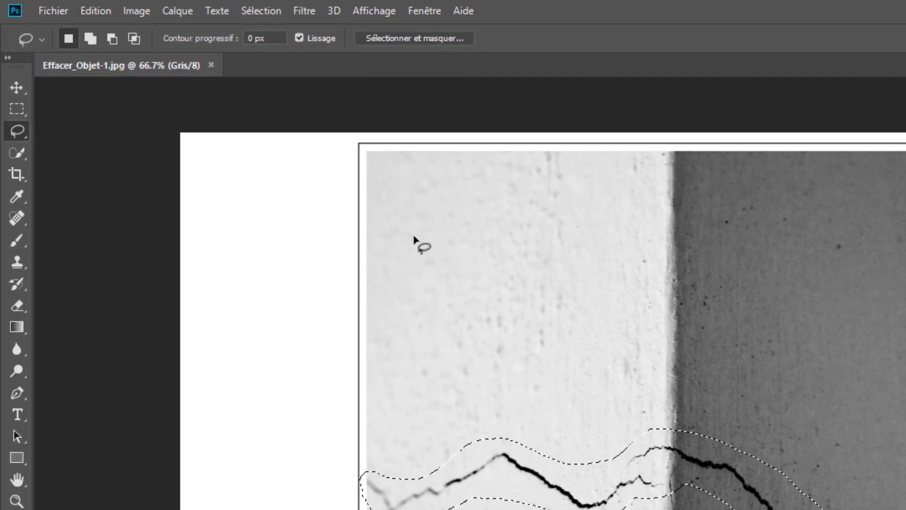
# Fill the crack selection with Contenu pris en compte, using Adaptation des couleurs, Normal mode and 100 % opacity, and deselect
pyautogui.click(99, 14)
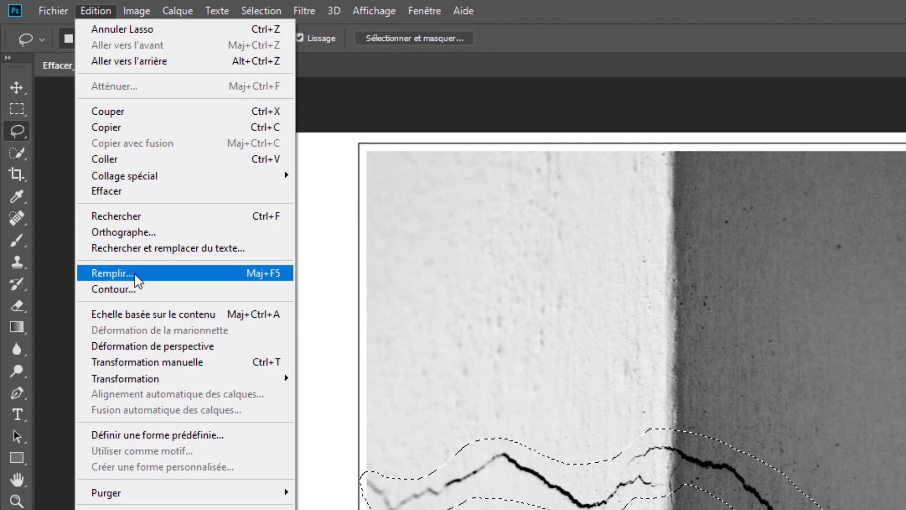
pyautogui.click(134, 273)
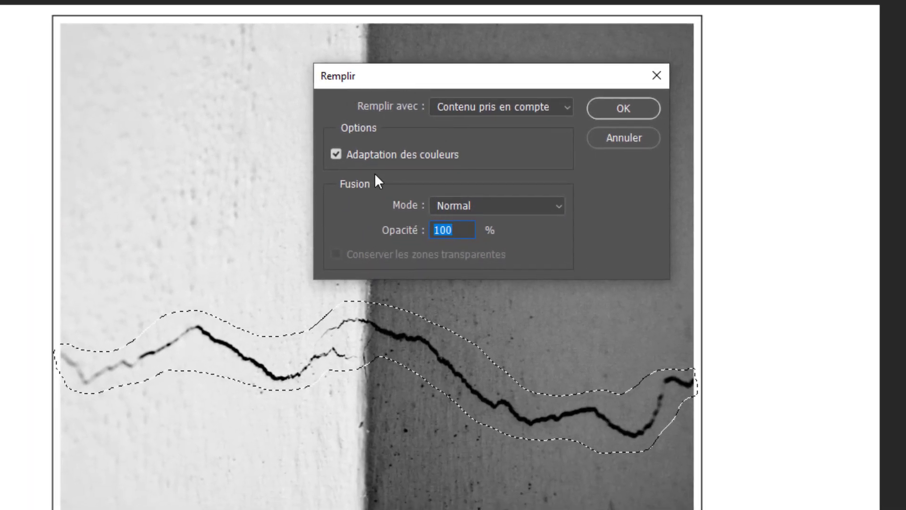
pyautogui.click(464, 111)
pyautogui.click(462, 125)
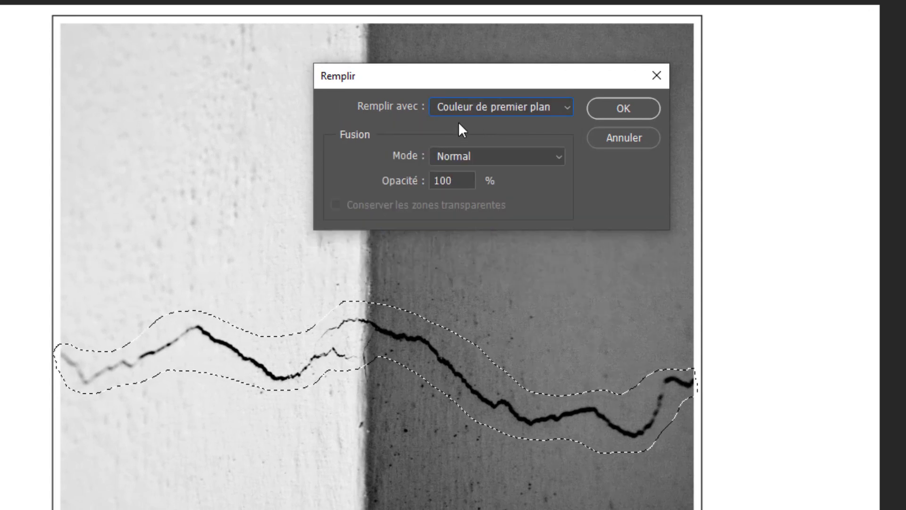
pyautogui.click(497, 107)
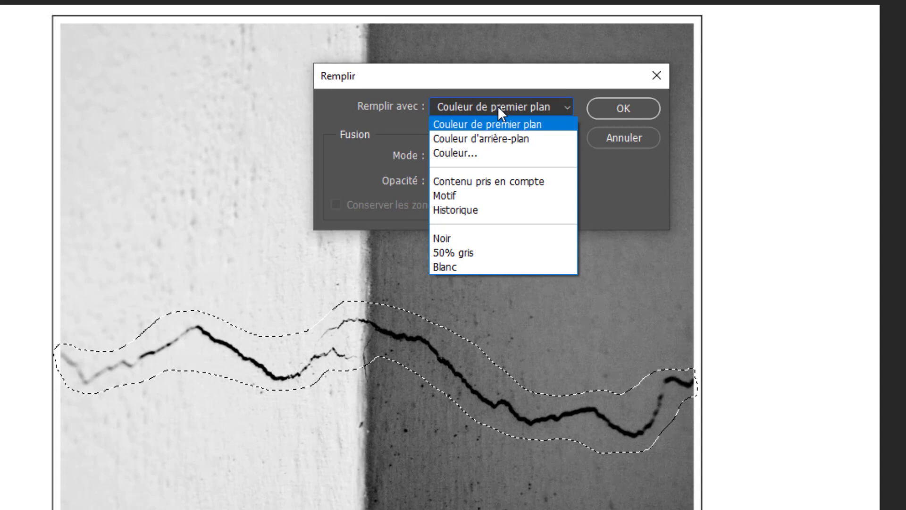
pyautogui.click(475, 122)
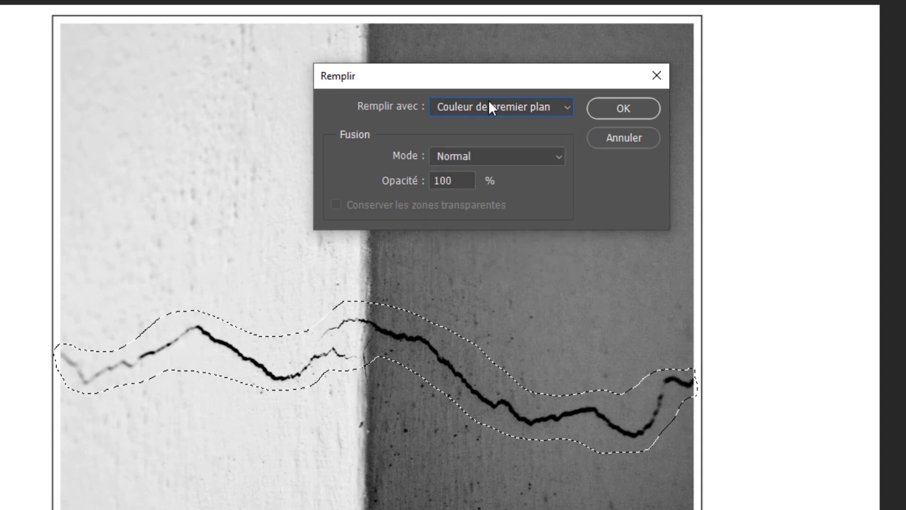
pyautogui.click(489, 102)
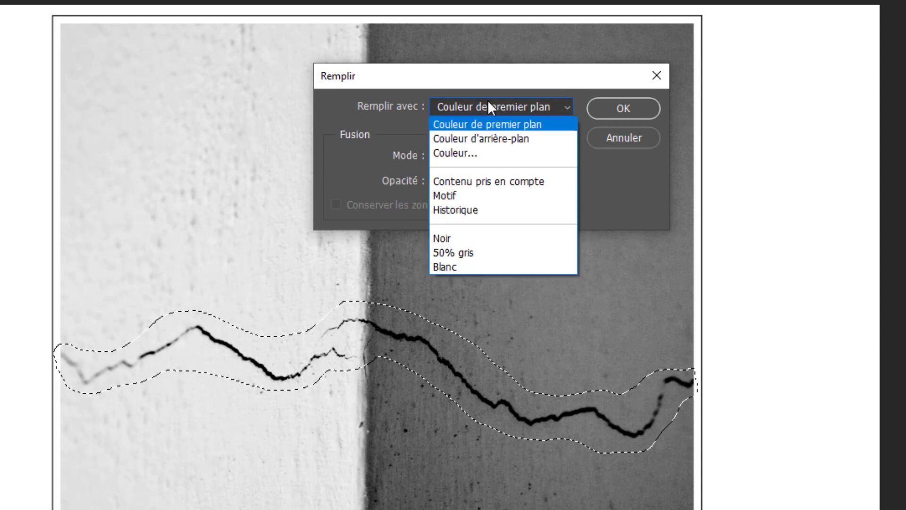
pyautogui.click(470, 187)
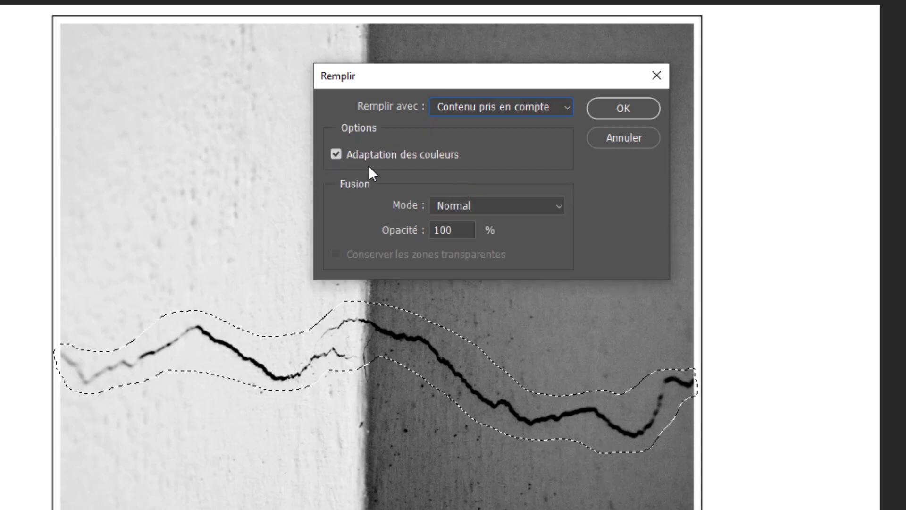
pyautogui.click(621, 108)
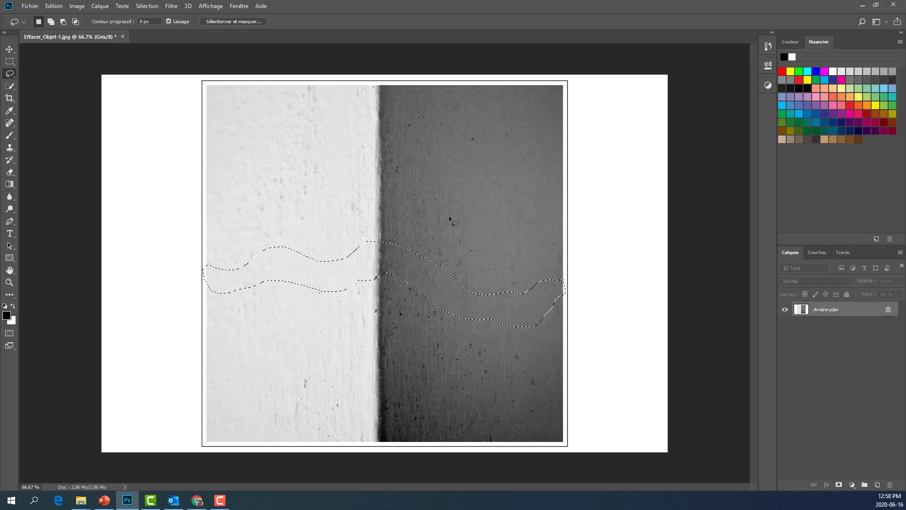
pyautogui.hotkey('ctrl', 'd')
# Close the wall image without saving and open Effacer_Objet-2 from the Partie 6 folder
pyautogui.click(123, 36)
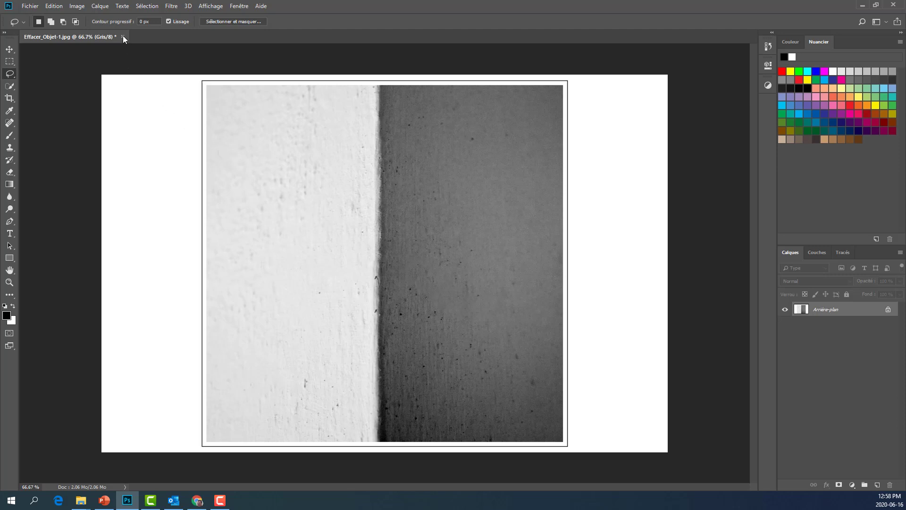
pyautogui.click(468, 187)
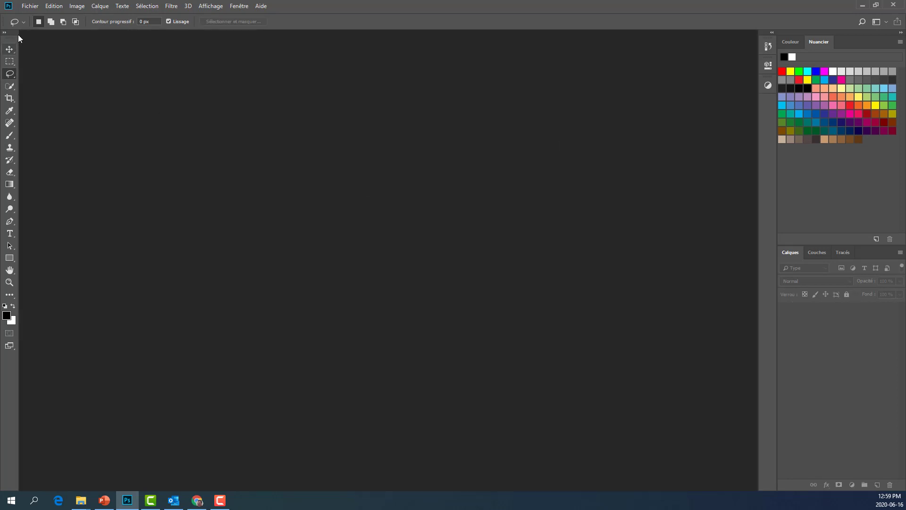
pyautogui.click(31, 7)
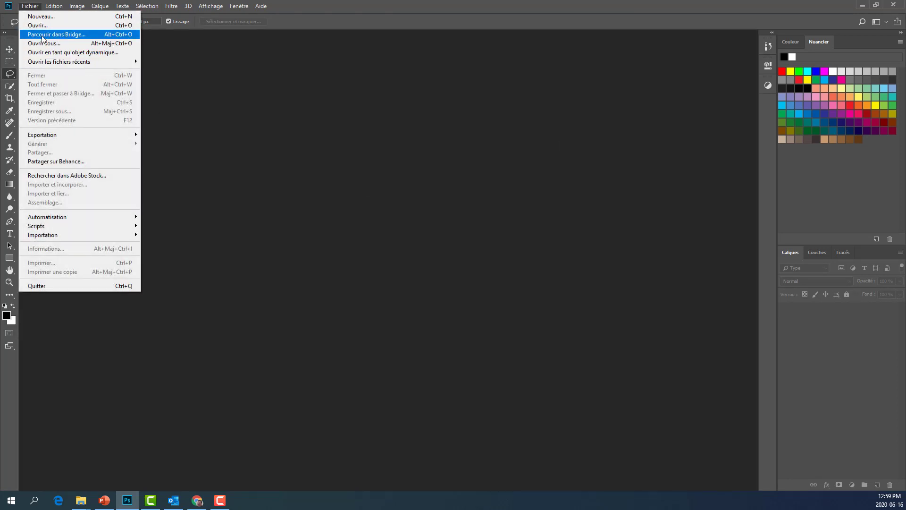
pyautogui.click(47, 25)
pyautogui.click(272, 87)
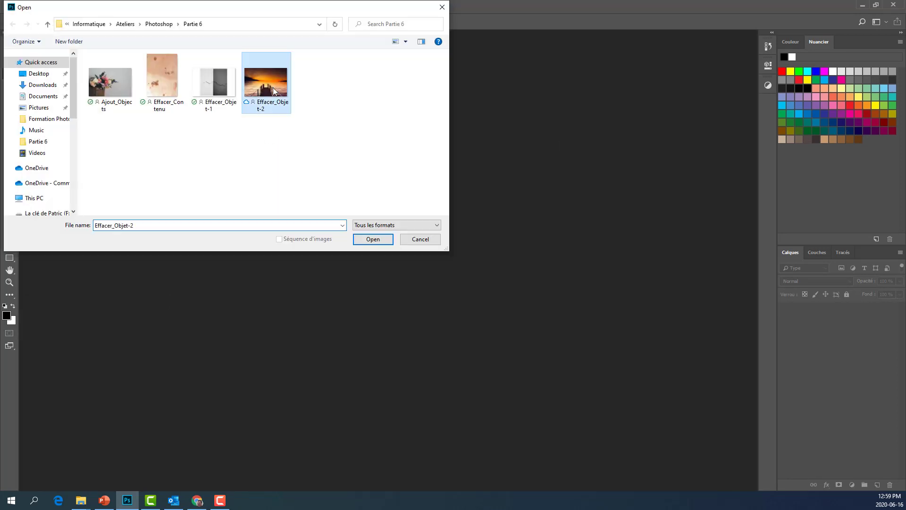
pyautogui.click(372, 240)
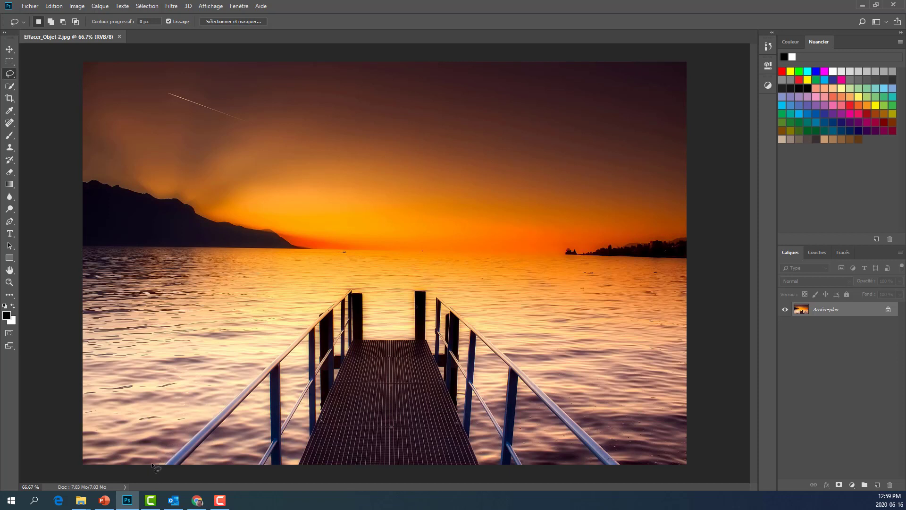
# Remove the pier by lassoing it with its railings and filling the selection with Contenu pris en compte at 100 % opacity
pyautogui.moveTo(154, 466)
pyautogui.mouseDown()
pyautogui.moveTo(229, 374)
pyautogui.moveTo(328, 291)
pyautogui.moveTo(365, 275)
pyautogui.moveTo(429, 279)
pyautogui.moveTo(461, 300)
pyautogui.moveTo(580, 403)
pyautogui.moveTo(629, 462)
pyautogui.moveTo(627, 478)
pyautogui.moveTo(521, 483)
pyautogui.moveTo(241, 461)
pyautogui.moveTo(154, 468)
pyautogui.mouseUp()
pyautogui.click(53, 7)
pyautogui.click(63, 153)
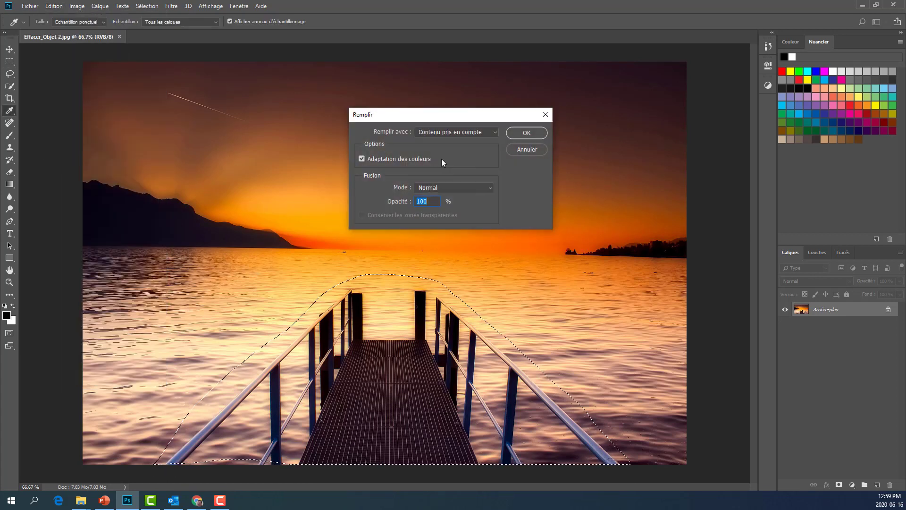
pyautogui.click(528, 134)
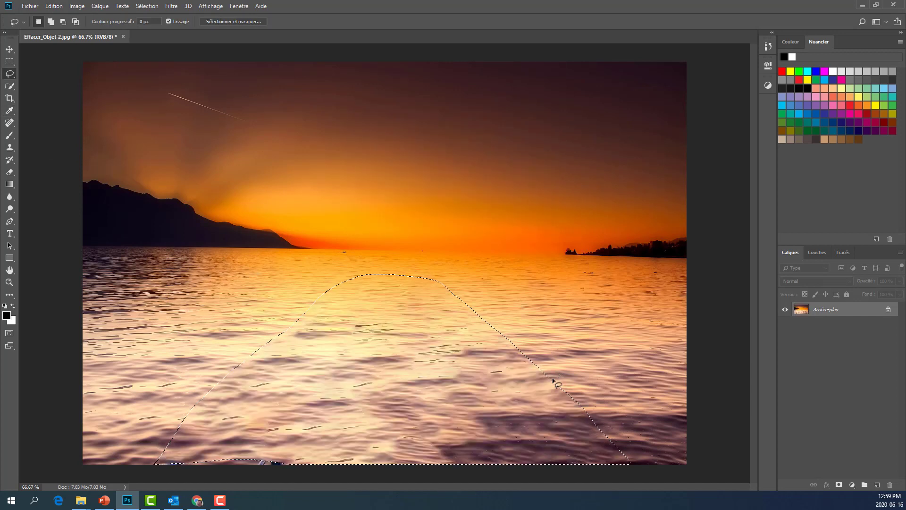
pyautogui.hotkey('ctrl', 'd')
# Lasso the leftover railing remnants at the water's lower edge, fill them with the Remplir command, and deselect
pyautogui.moveTo(163, 473)
pyautogui.mouseDown()
pyautogui.moveTo(248, 481)
pyautogui.moveTo(312, 461)
pyautogui.moveTo(182, 449)
pyautogui.moveTo(155, 460)
pyautogui.mouseUp()
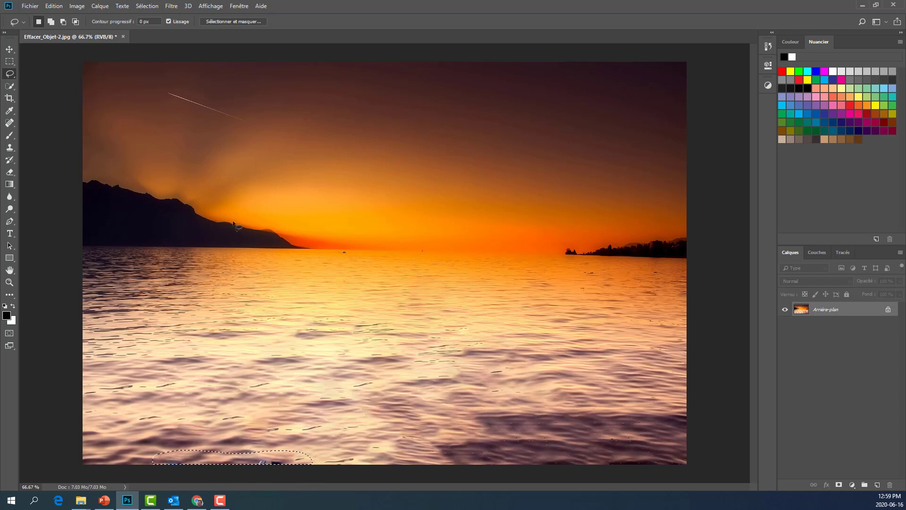
pyautogui.click(54, 5)
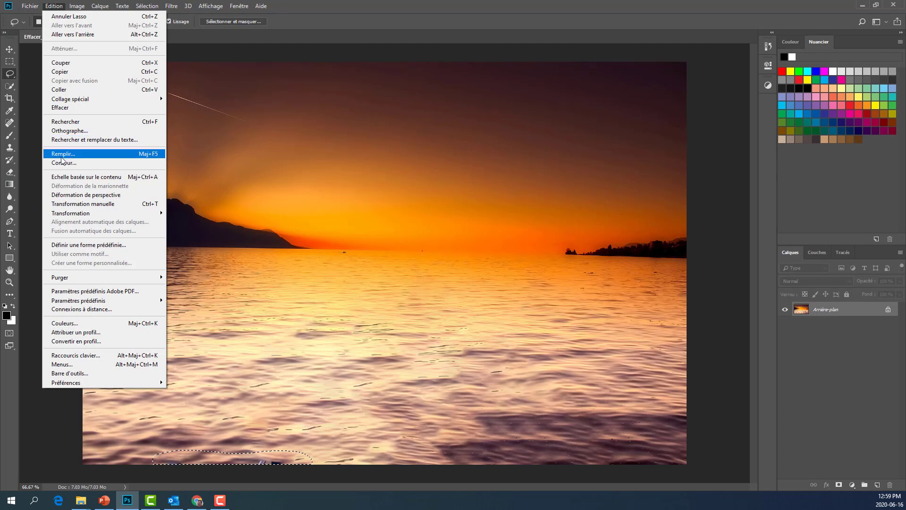
pyautogui.click(108, 153)
pyautogui.click(526, 133)
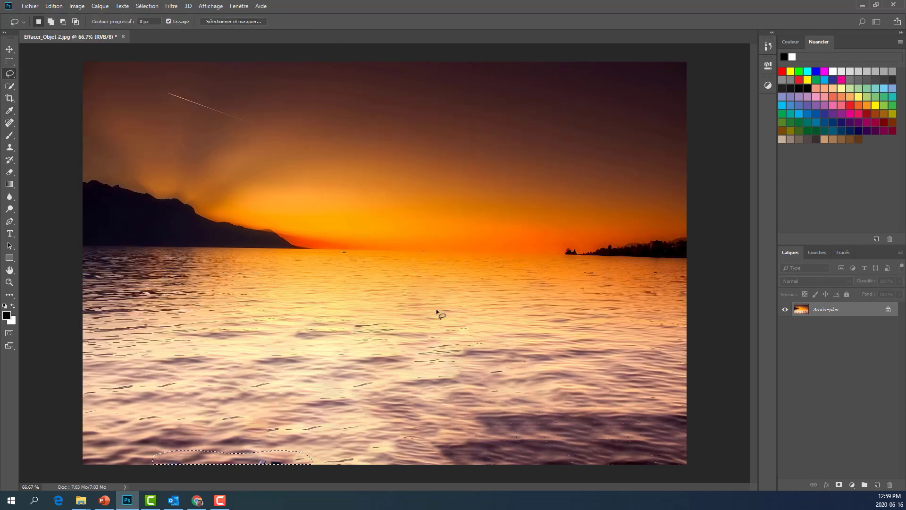
pyautogui.hotkey('ctrl', 'd')
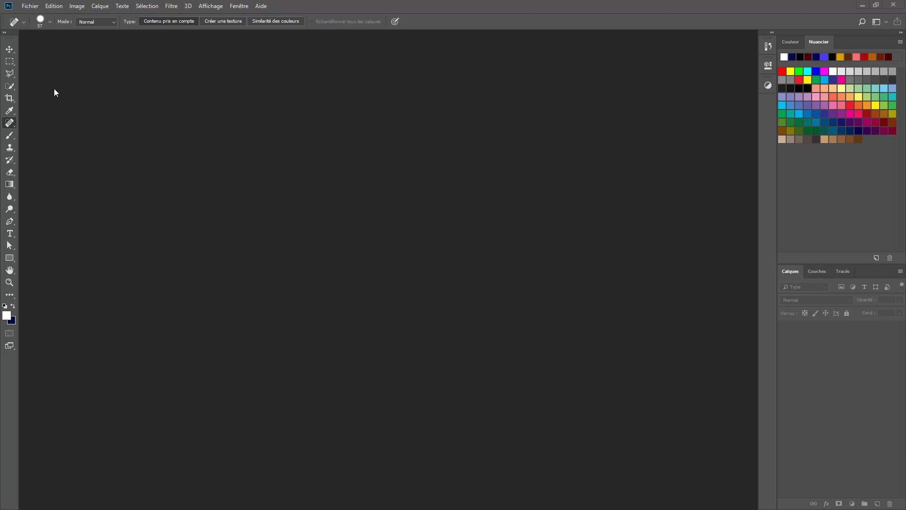
# Open the New York poster Photoshop file from the Partie 5 folder
pyautogui.click(30, 7)
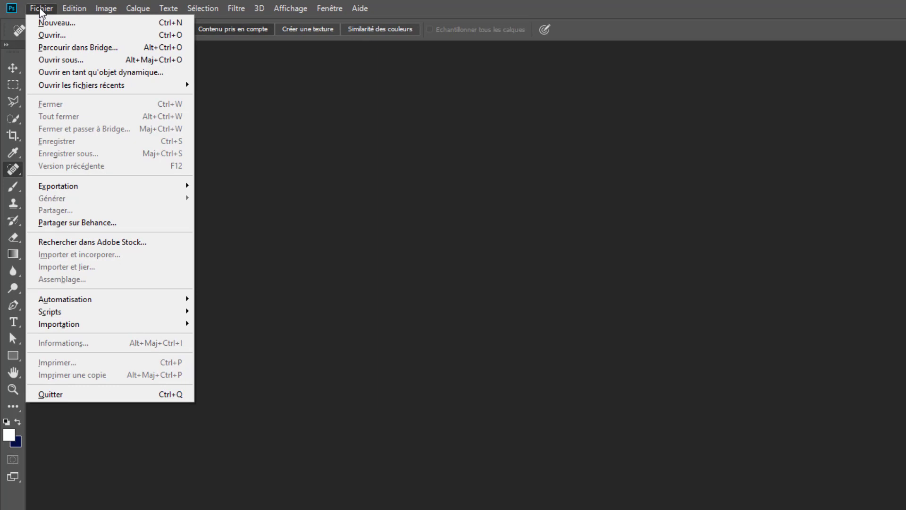
pyautogui.click(57, 35)
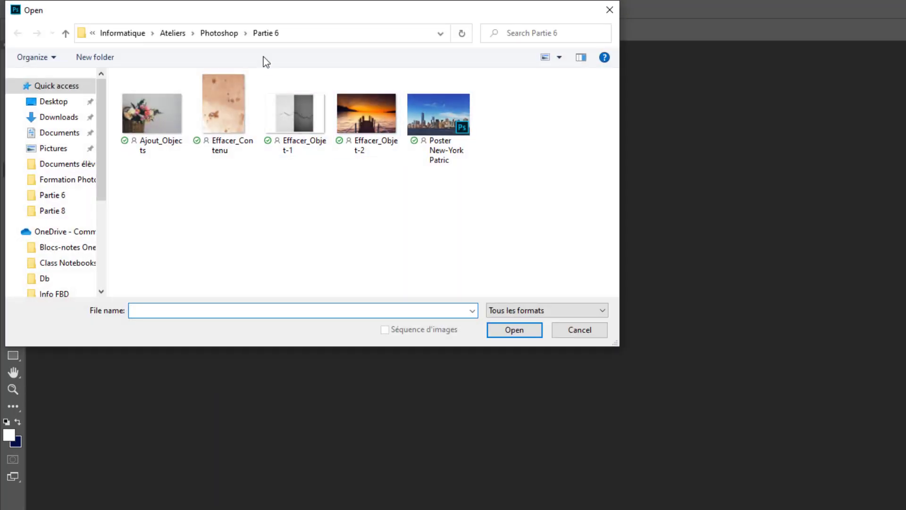
pyautogui.click(229, 34)
pyautogui.doubleClick(173, 164)
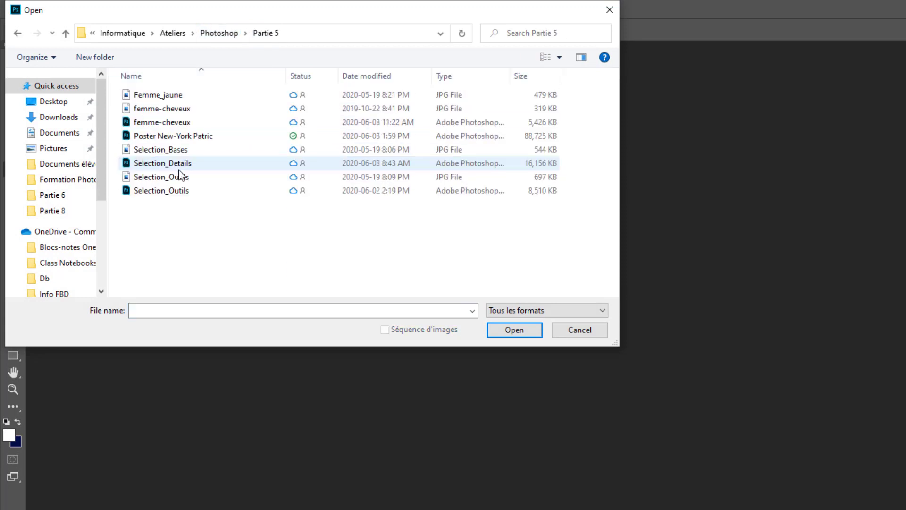
pyautogui.click(174, 136)
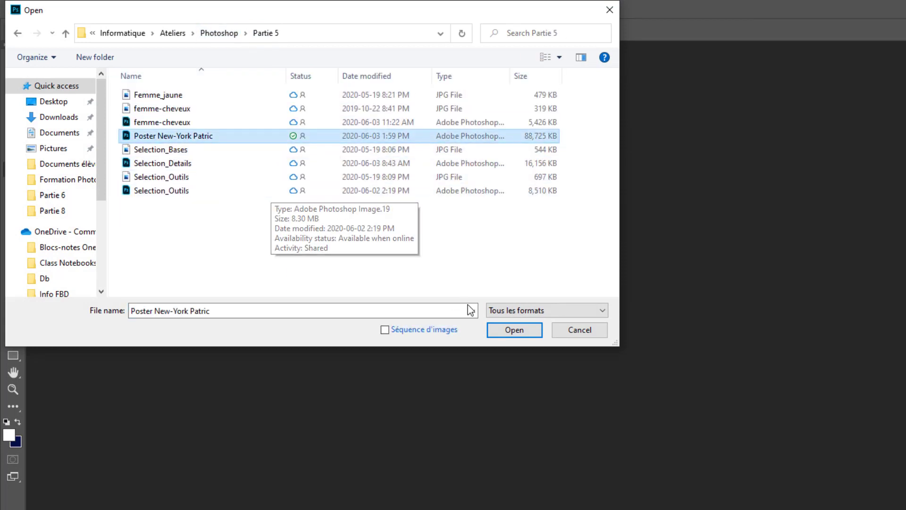
pyautogui.click(511, 332)
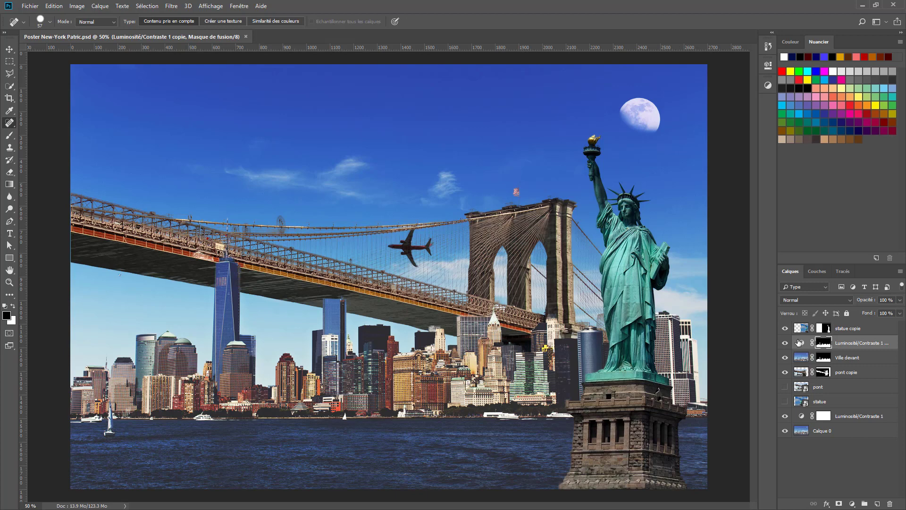
# Hide the statue copie and pont copie layers, and toggle Calque 0 off and on to check its content
pyautogui.click(784, 328)
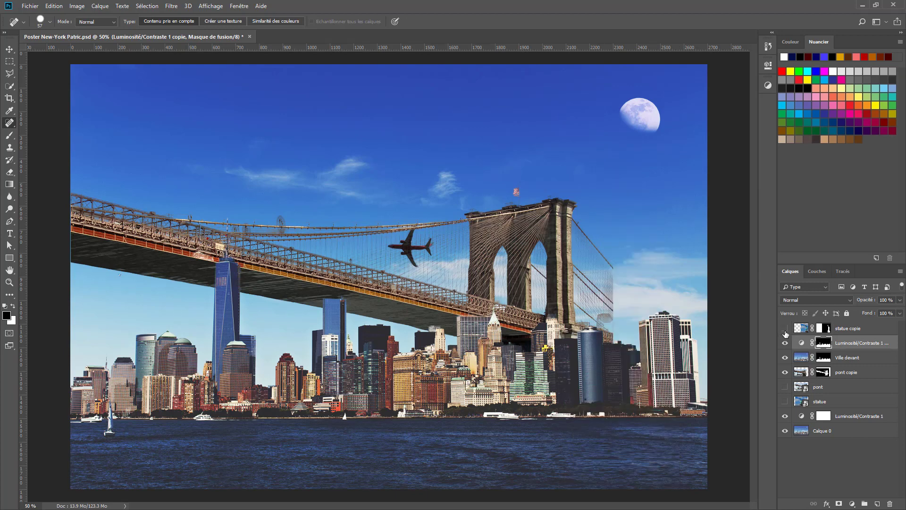
pyautogui.click(784, 372)
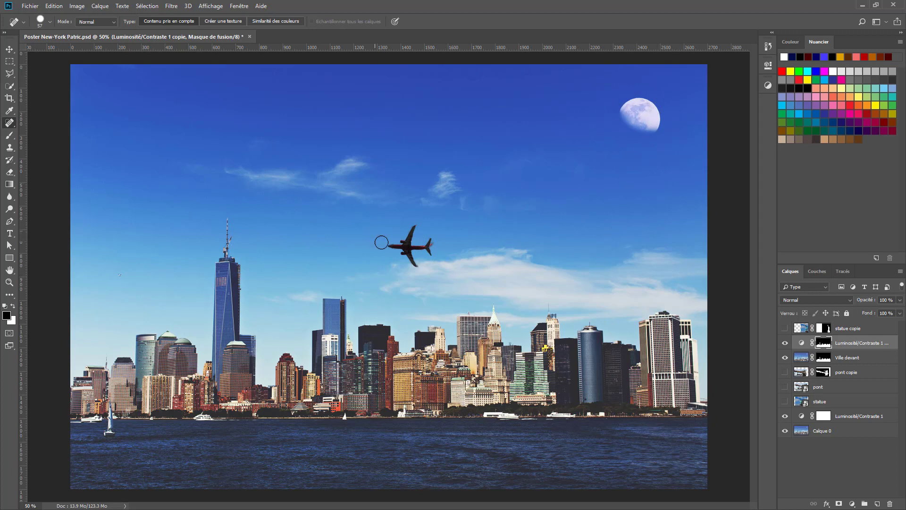
pyautogui.click(784, 431)
pyautogui.click(785, 431)
pyautogui.click(784, 431)
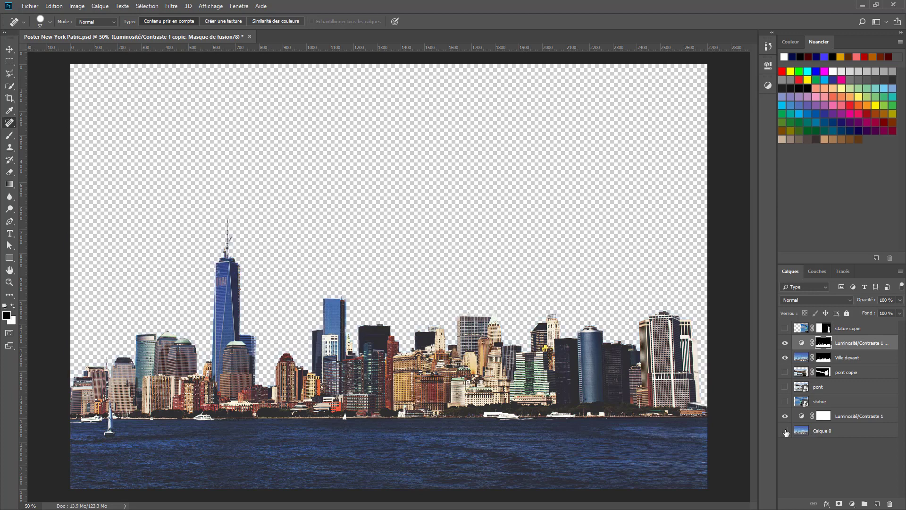
pyautogui.click(785, 430)
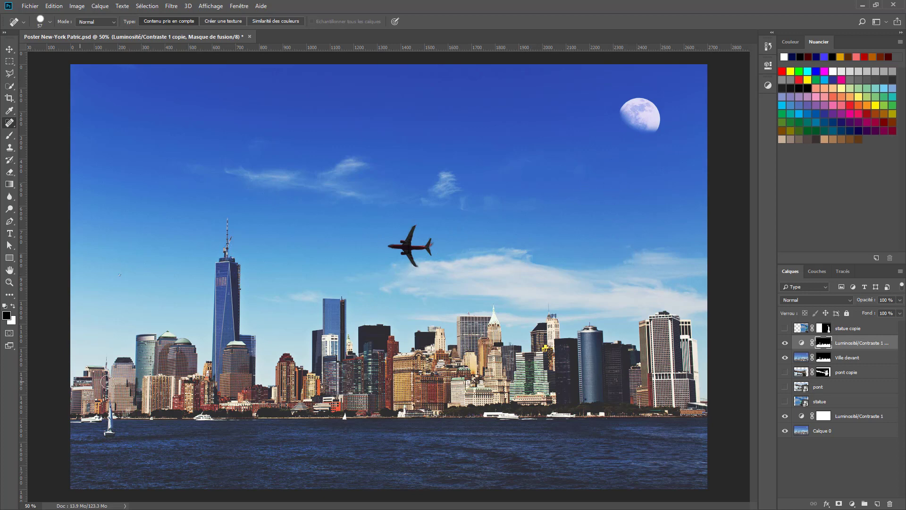
# Choose the Outil Correcteur localisé and make the image of the Ville devant layer active for retouching
pyautogui.click(800, 358)
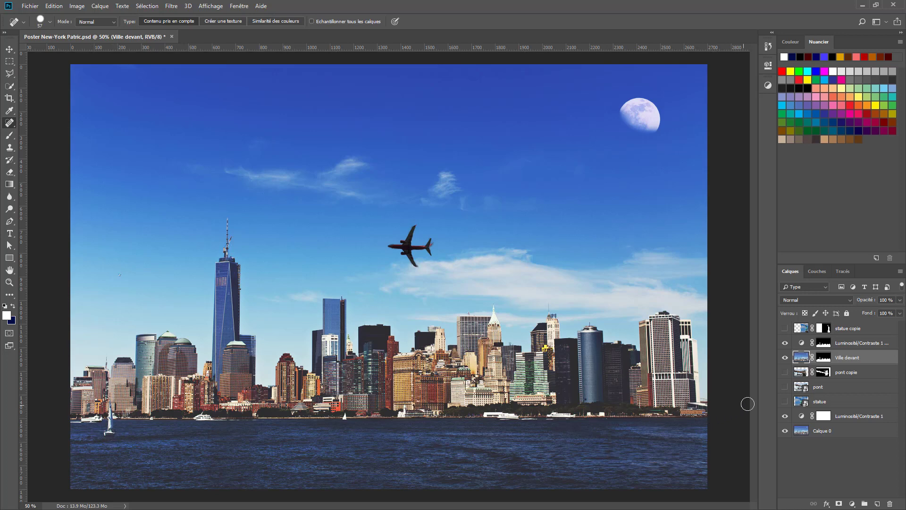
pyautogui.click(799, 430)
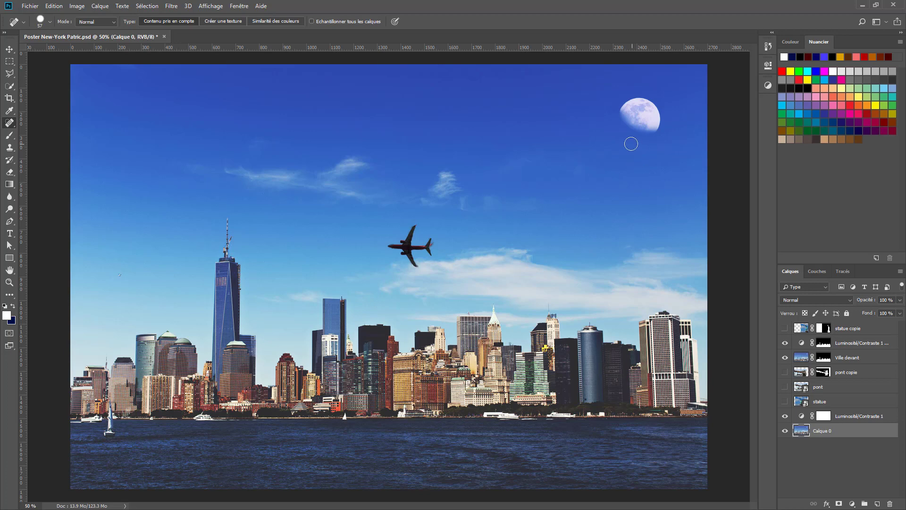
pyautogui.rightClick(9, 124)
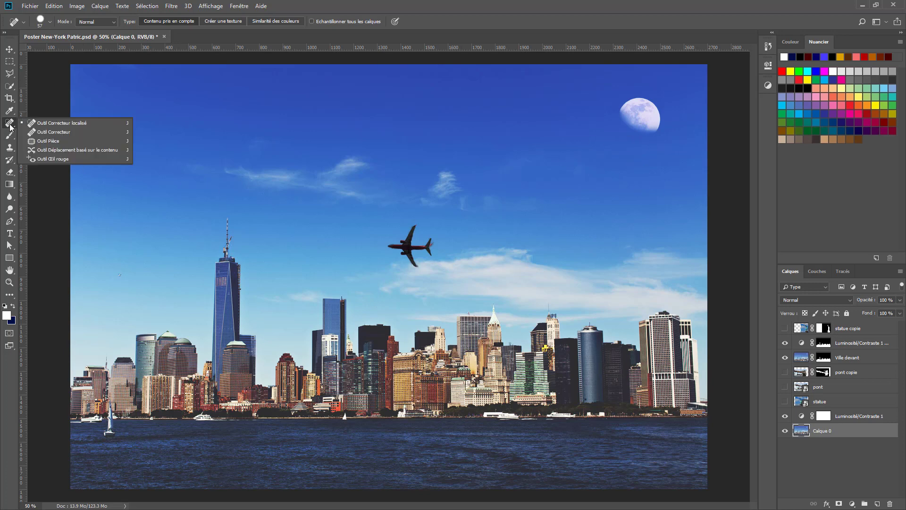
pyautogui.click(52, 125)
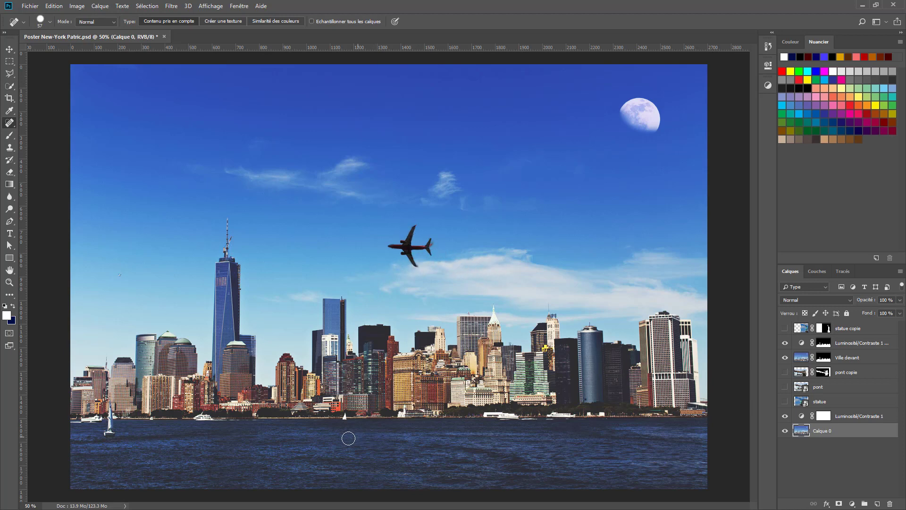
pyautogui.click(799, 359)
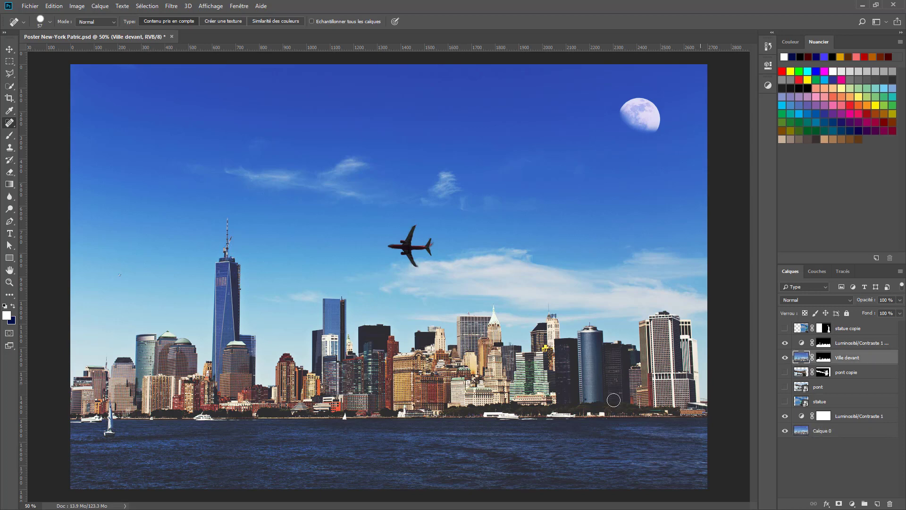